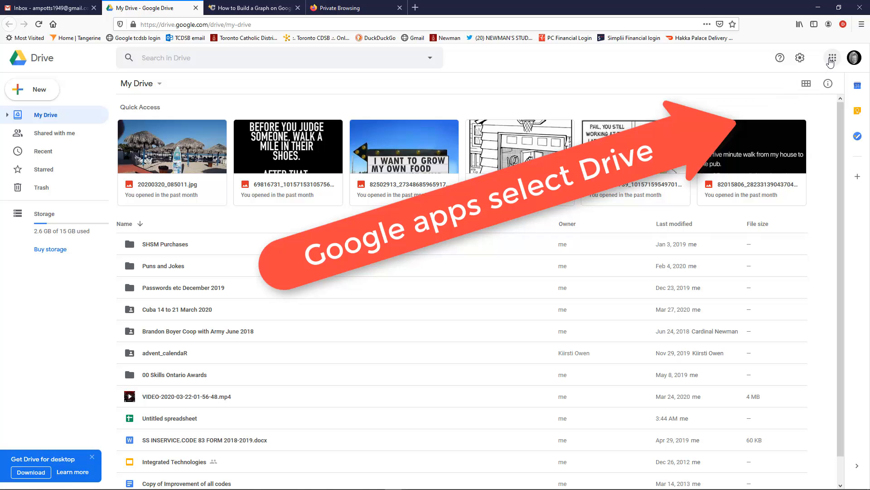
# Go from Google Drive to Google Sheets and create a blank spreadsheet
pyautogui.click(833, 59)
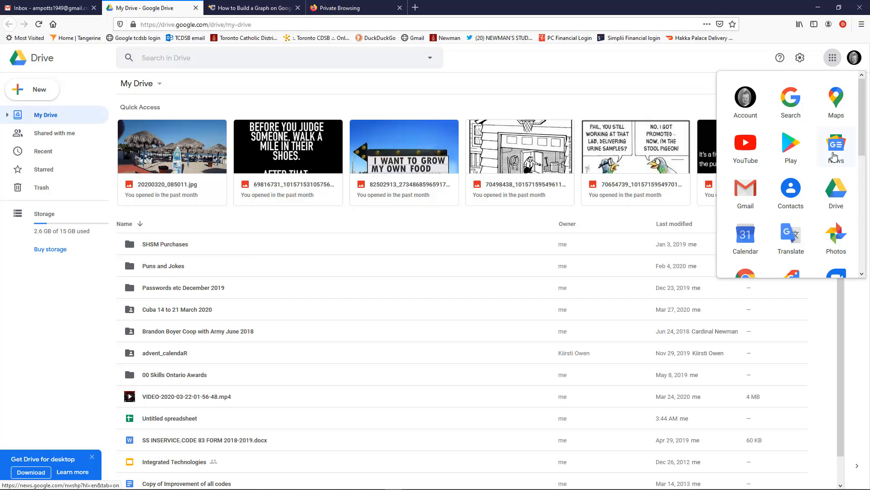
pyautogui.scroll(-2, 834, 156)
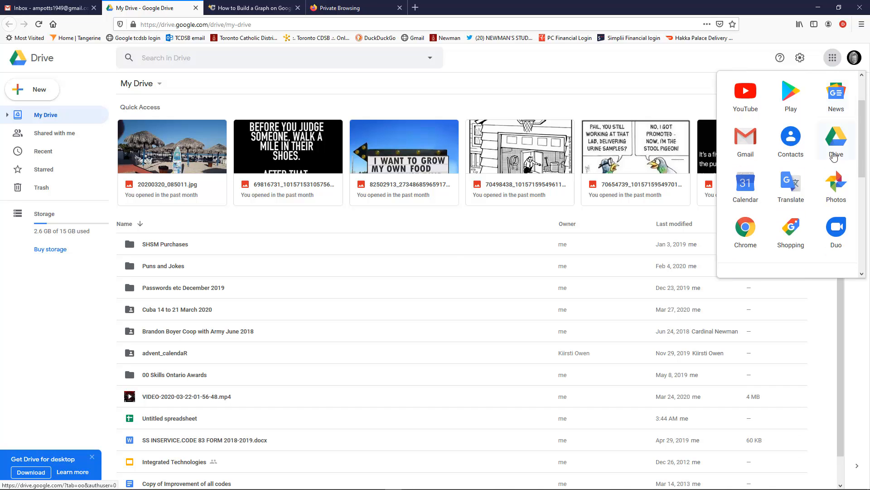
pyautogui.scroll(-4, 835, 156)
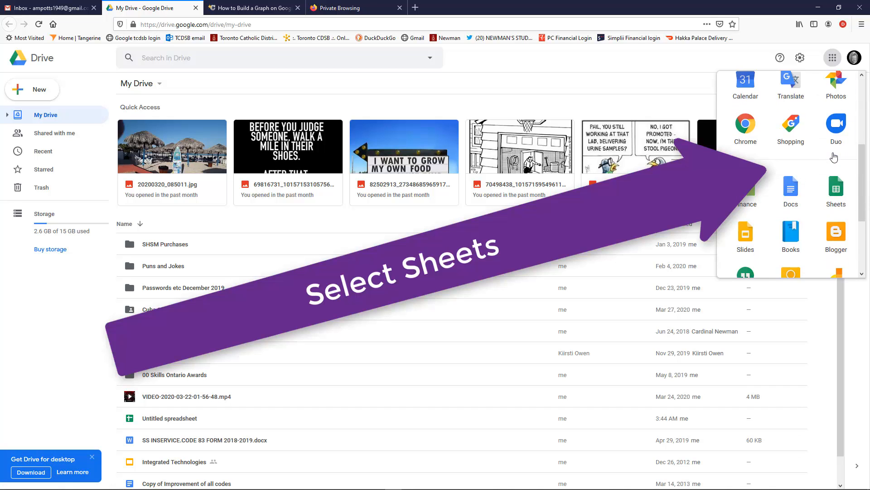
pyautogui.scroll(-2, 834, 156)
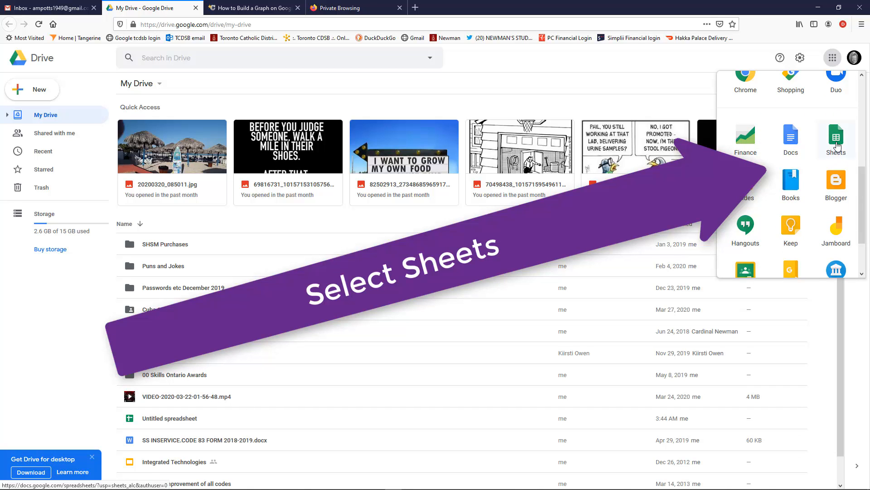
pyautogui.click(838, 141)
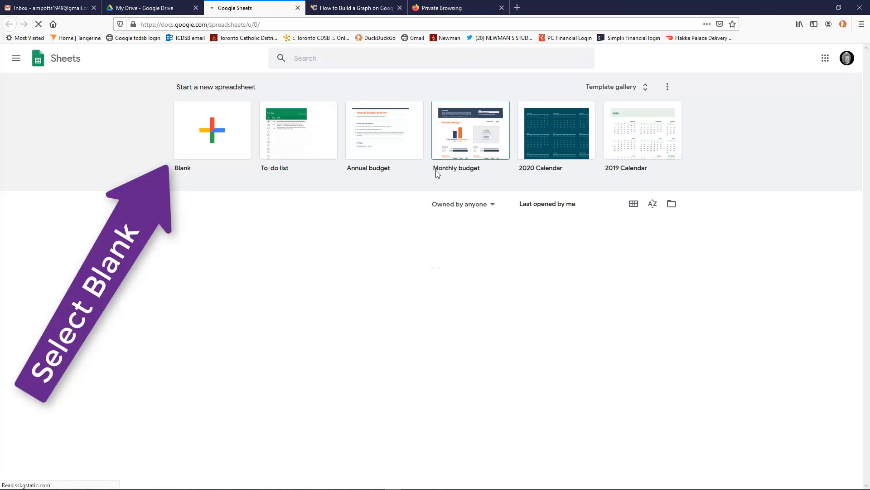
pyautogui.click(216, 134)
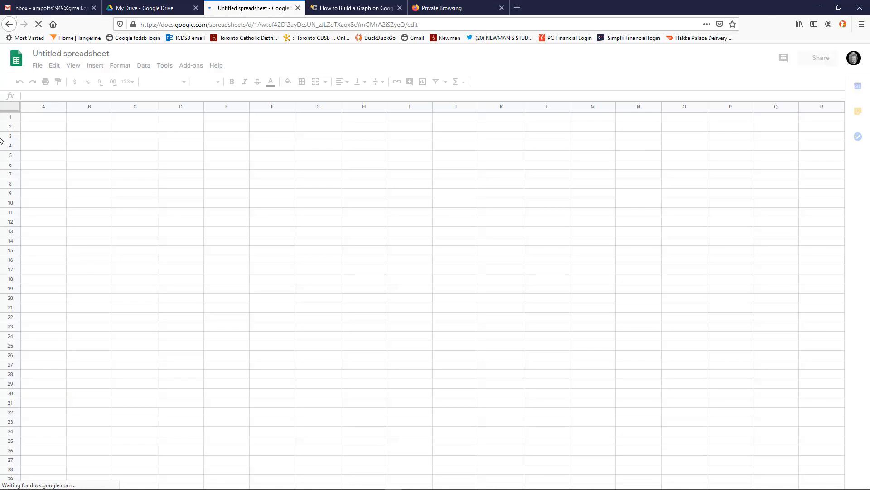
# Enter the column headings "% Water" in A1 and "Height in metres" in B1
pyautogui.doubleClick(30, 115)
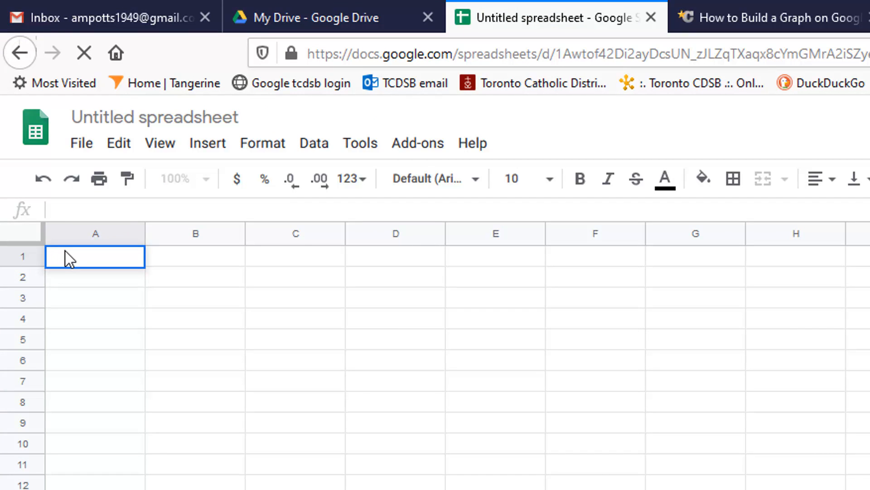
pyautogui.write('% Water')
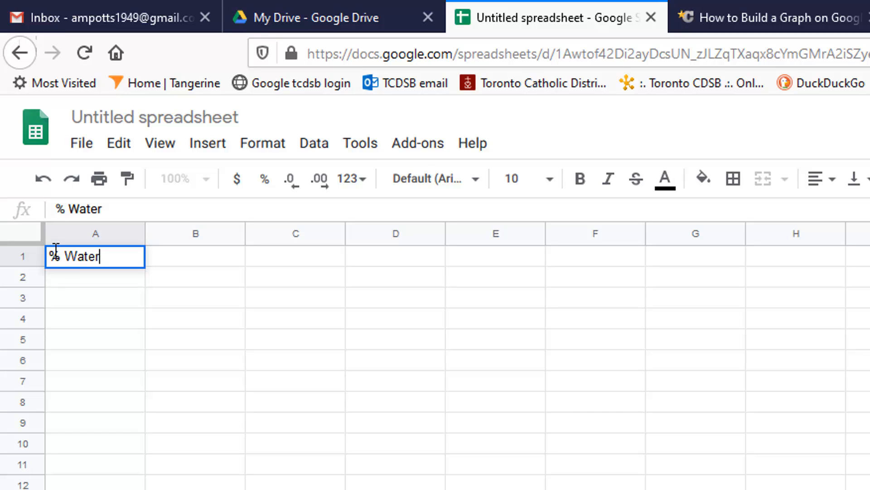
pyautogui.click(190, 255)
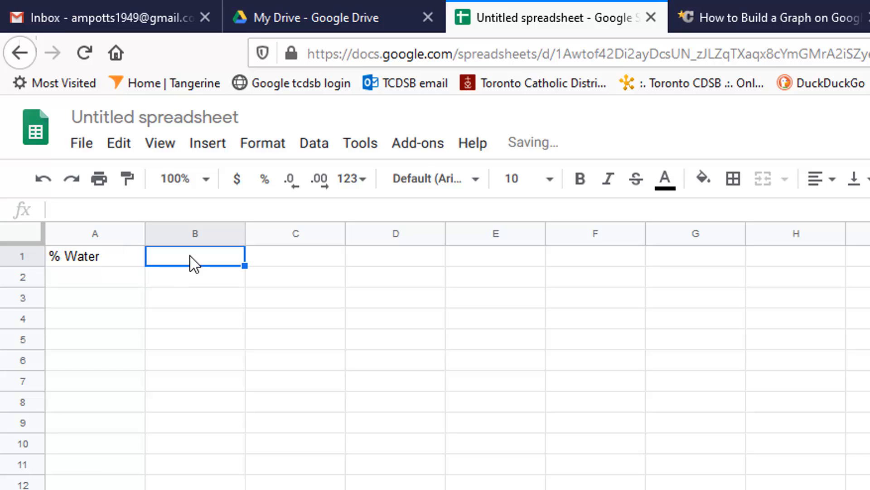
pyautogui.write('He')
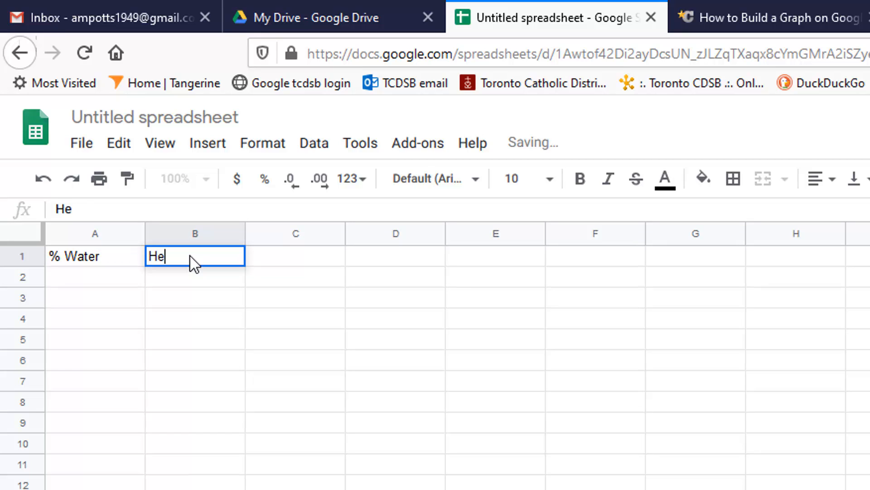
pyautogui.write('ight i')
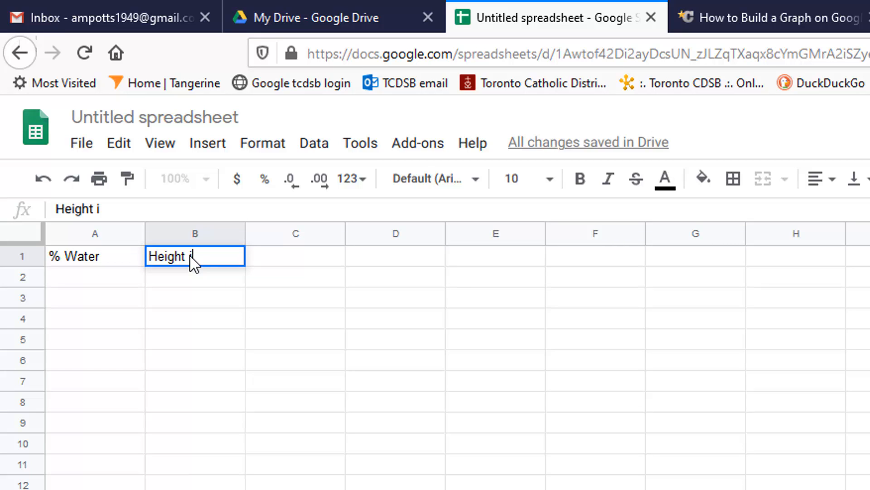
pyautogui.write('n metres')
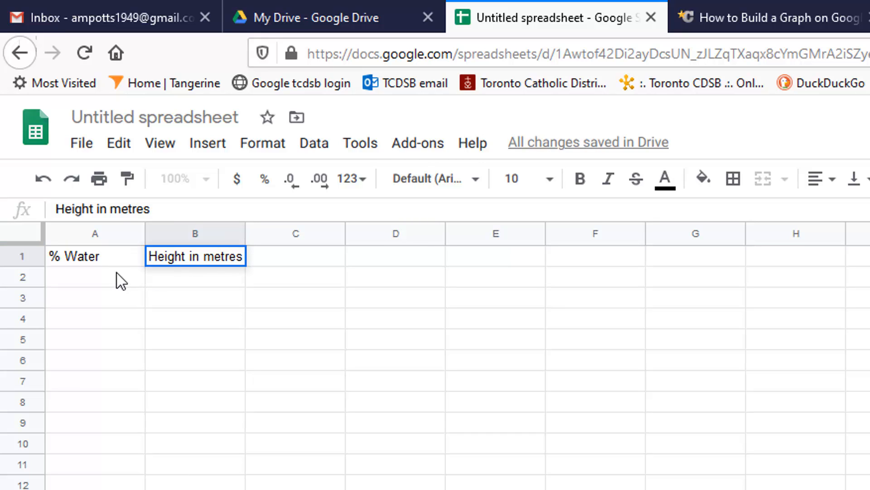
# Fill the % Water column from A2 to A16 with the values 5 to 75 in increments of 5
pyautogui.click(100, 285)
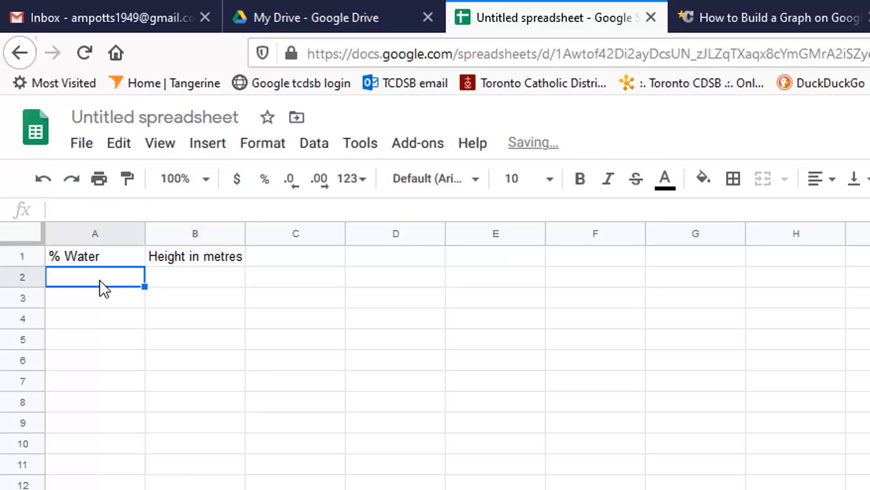
pyautogui.write('5')
pyautogui.press('Return')
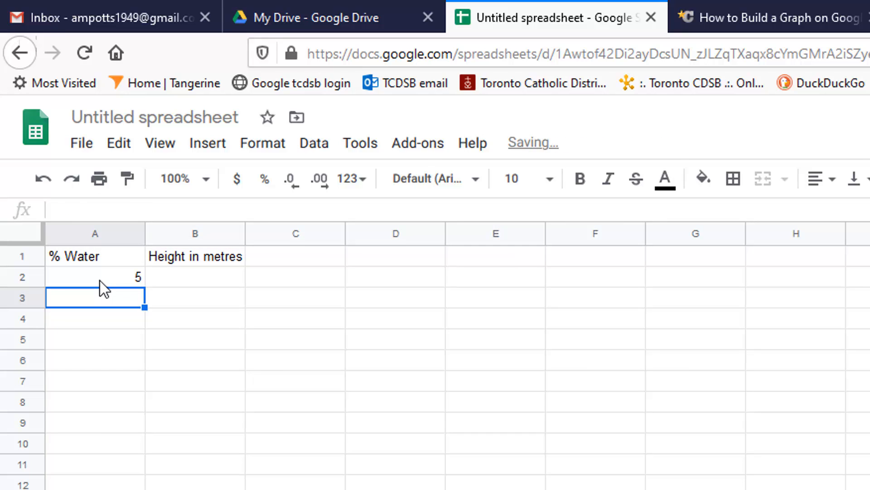
pyautogui.write('10')
pyautogui.press('Return')
pyautogui.write('15')
pyautogui.press('Return')
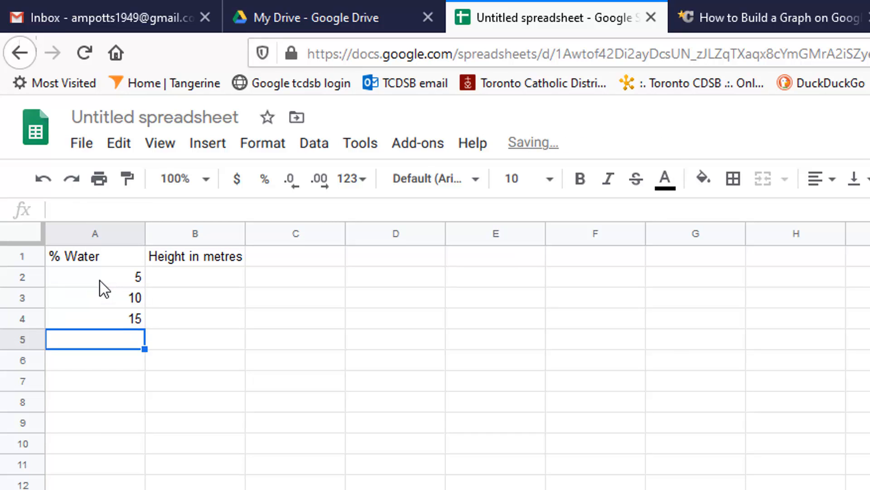
pyautogui.write('20')
pyautogui.press('Return')
pyautogui.write('25')
pyautogui.press('Return')
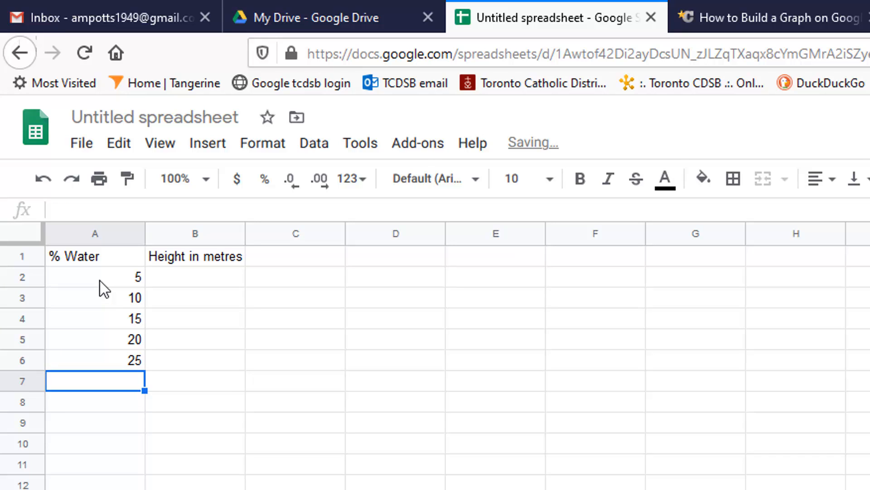
pyautogui.write('30')
pyautogui.press('Return')
pyautogui.write('35')
pyautogui.press('Return')
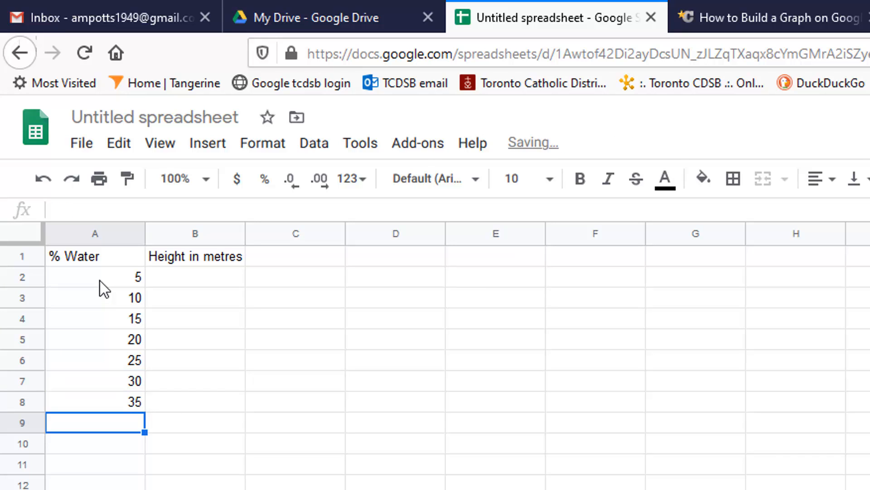
pyautogui.write('40')
pyautogui.press('Return')
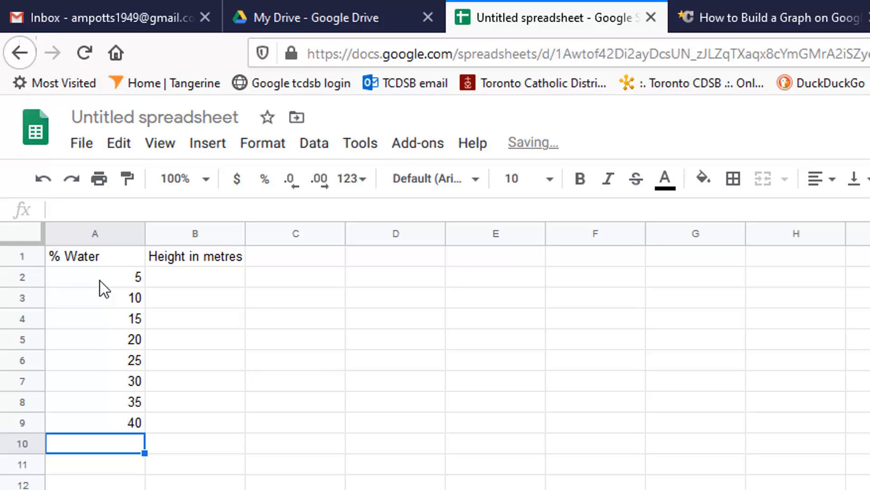
pyautogui.write('45')
pyautogui.press('Return')
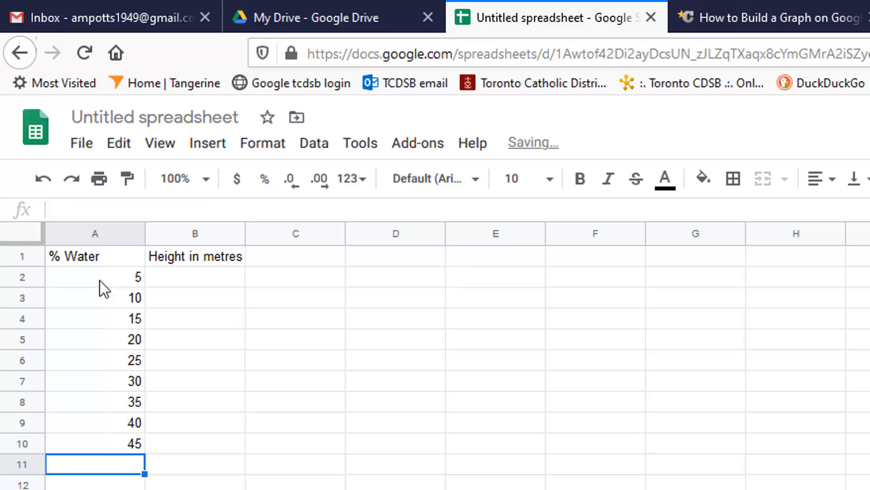
pyautogui.write('50')
pyautogui.press('Return')
pyautogui.write('55')
pyautogui.press('Return')
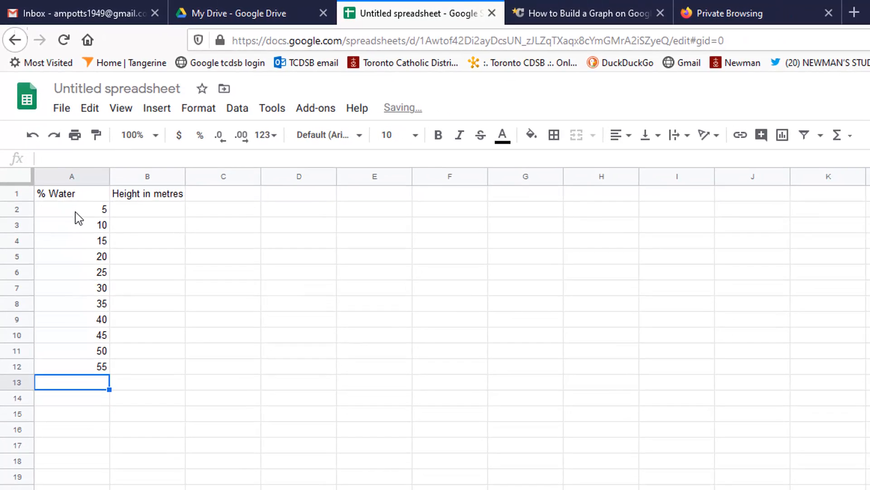
pyautogui.write('60')
pyautogui.press('Return')
pyautogui.write('65')
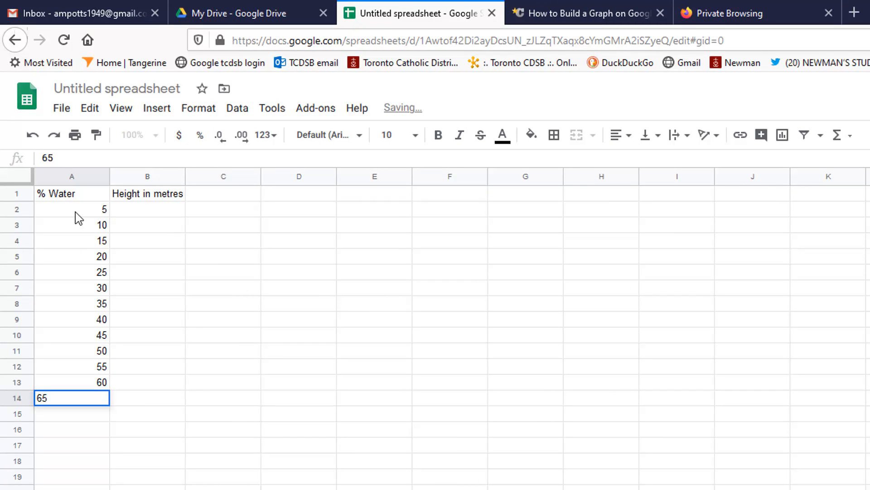
pyautogui.press('Return')
pyautogui.write('70')
pyautogui.press('Return')
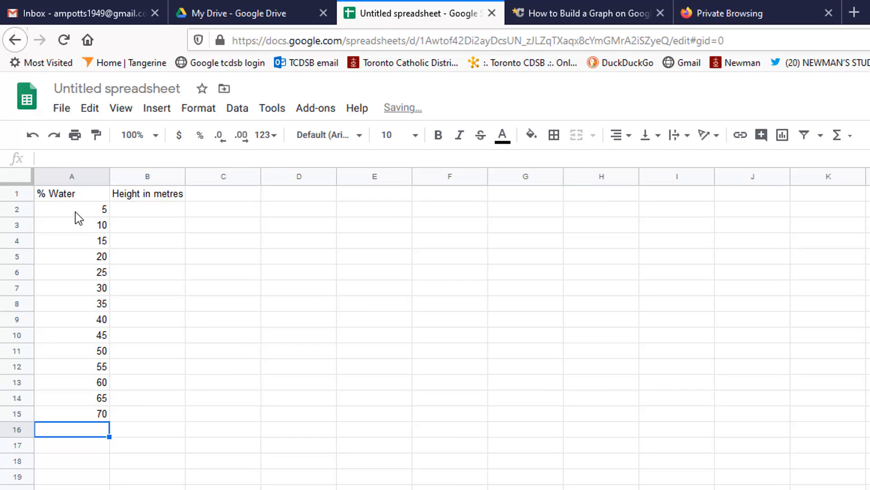
pyautogui.write('75')
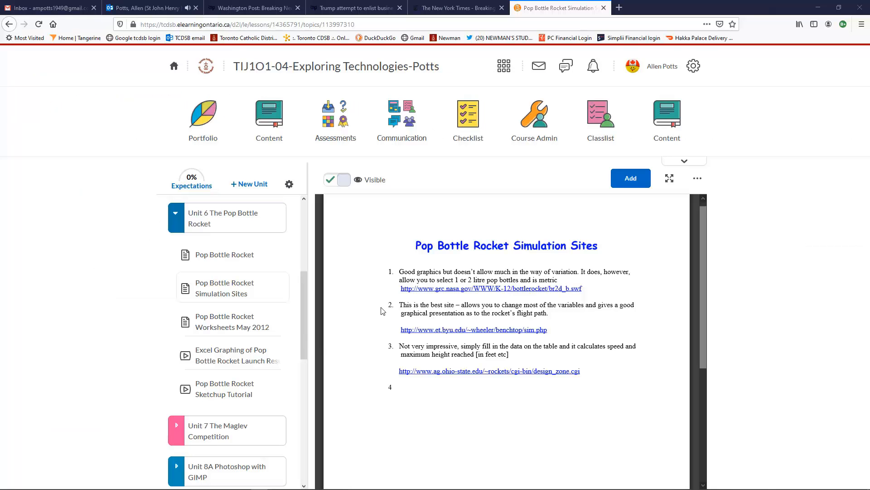
# Open the NASA bottle rocket link from the Pop Bottle Rocket Simulation Sites page in a new tab and allow Adobe Flash to run
pyautogui.rightClick(512, 317)
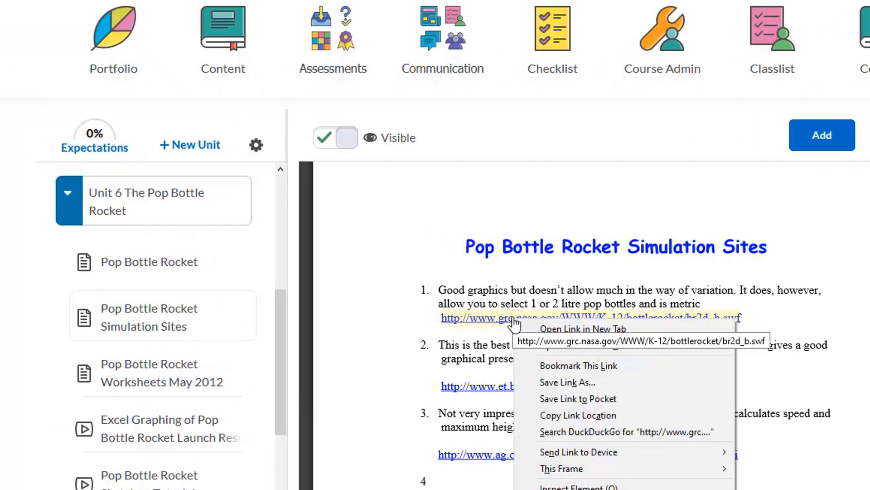
pyautogui.click(532, 333)
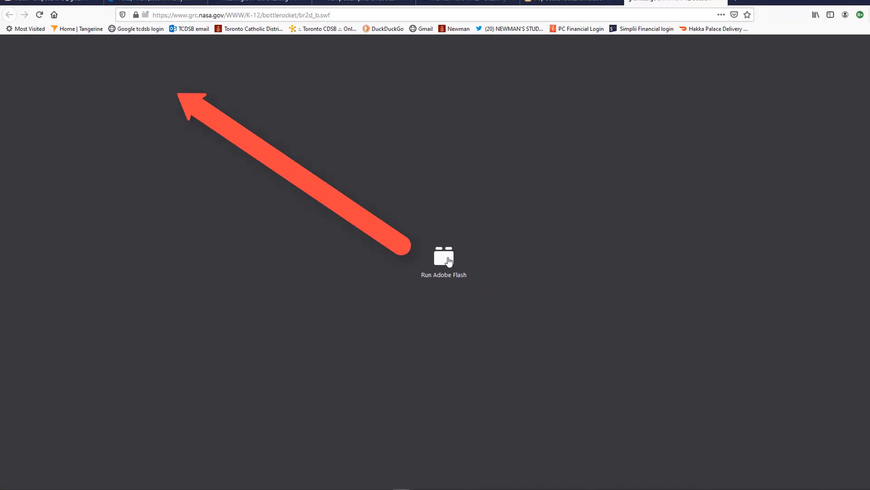
pyautogui.click(449, 260)
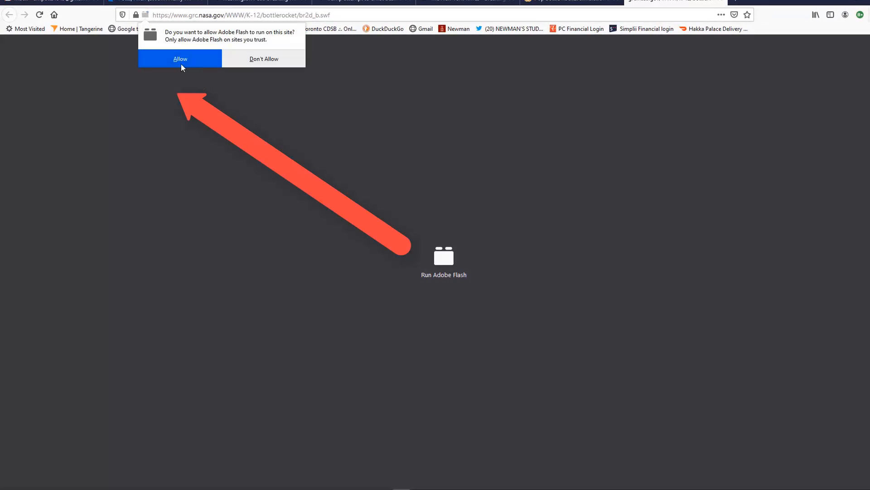
pyautogui.click(176, 61)
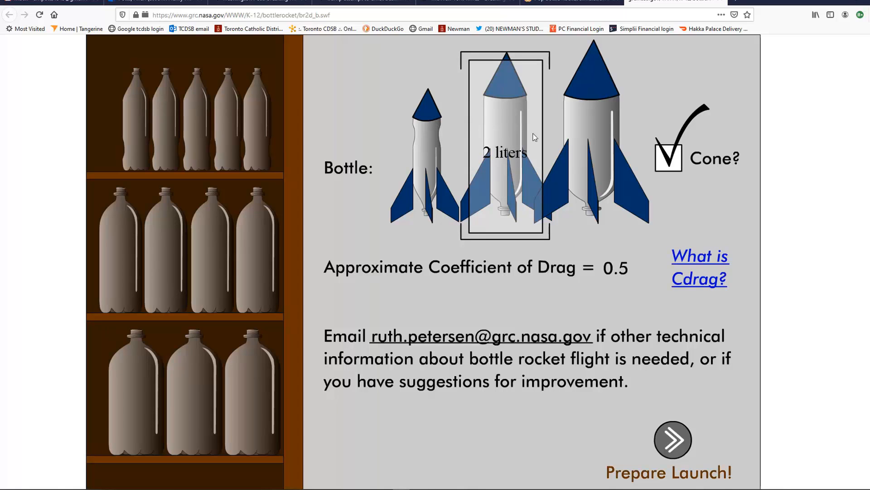
# Prepare the 2-liter bottle rocket and launch it with Percent Filled set to 5
pyautogui.click(676, 436)
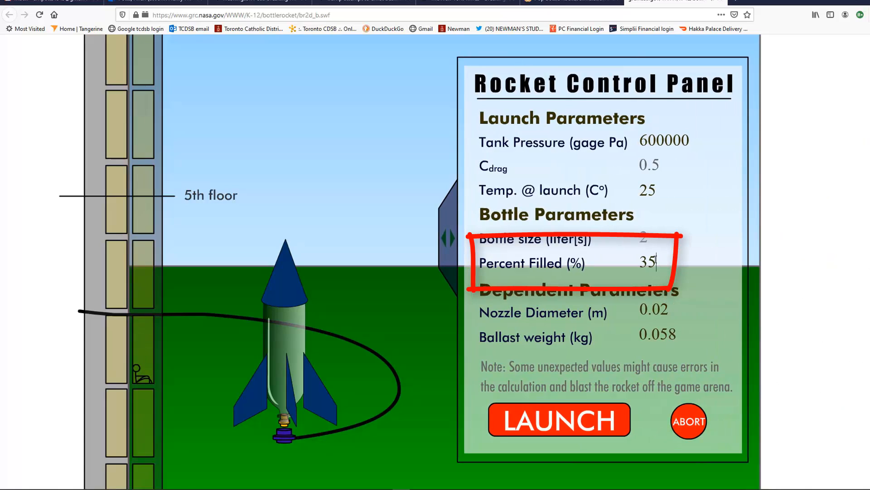
pyautogui.moveTo(656, 261); pyautogui.dragTo(639, 260)
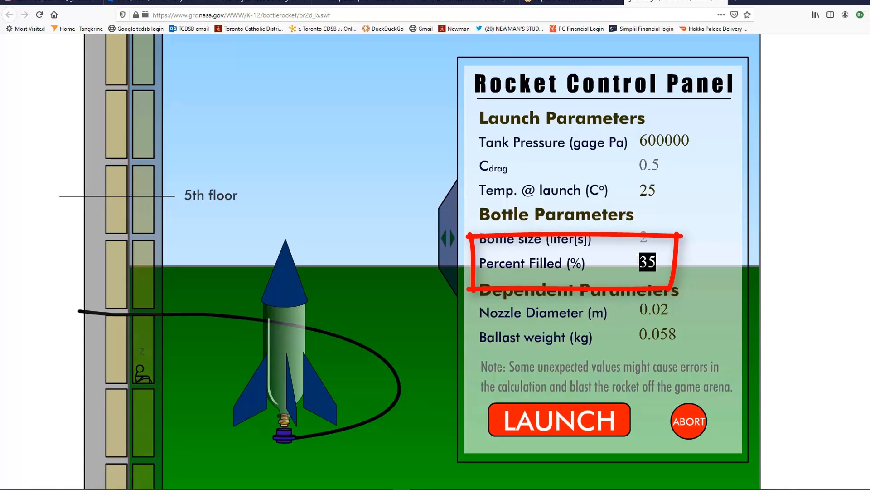
pyautogui.write('5')
pyautogui.click(564, 423)
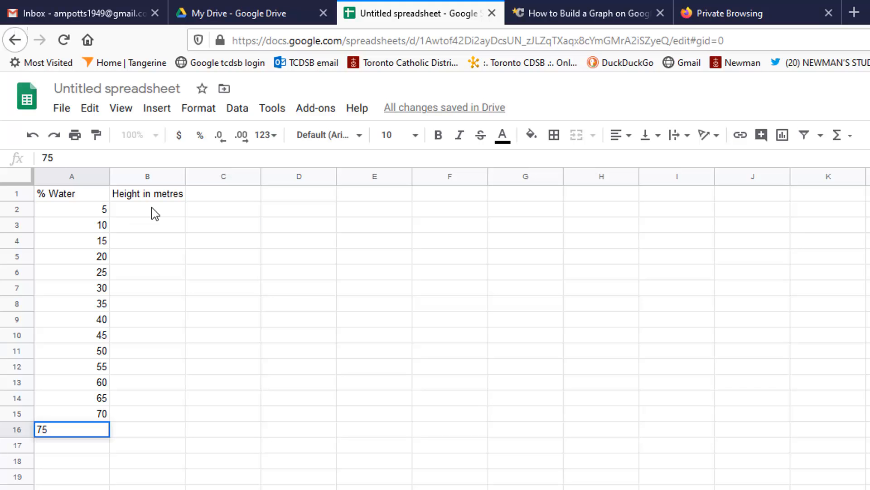
# Enter the heights 2, 5, 8, 12, 15, 18 and 19 in cells B2 to B8
pyautogui.click(153, 211)
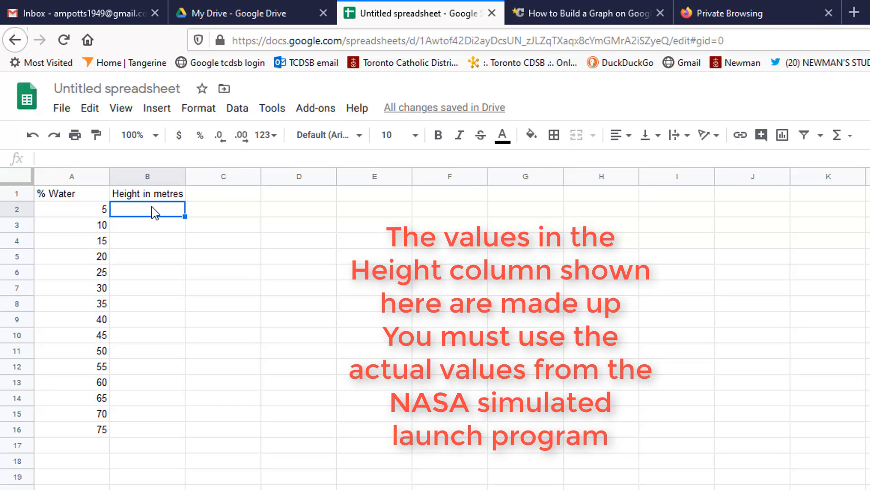
pyautogui.doubleClick(152, 209)
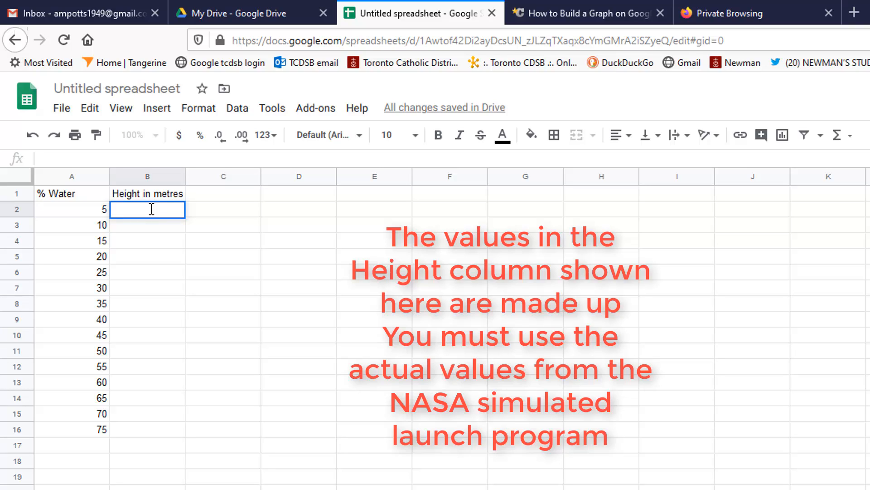
pyautogui.write('2')
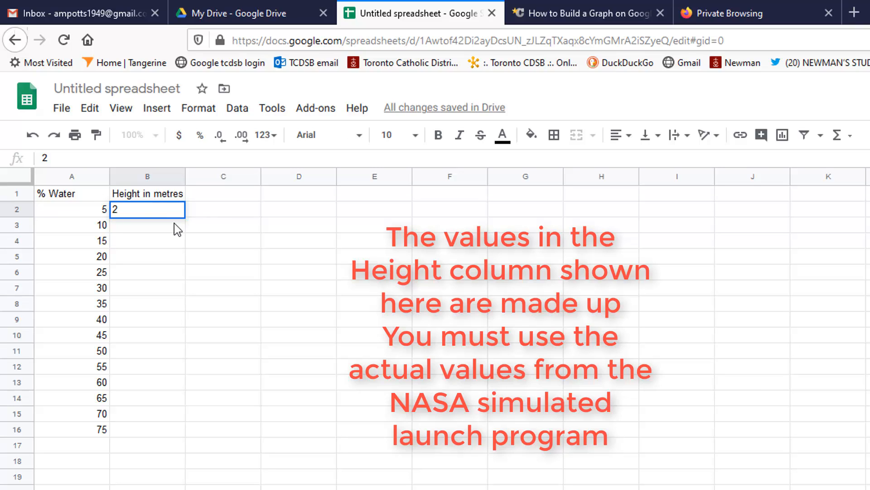
pyautogui.press('Return')
pyautogui.write('5')
pyautogui.press('Return')
pyautogui.write('8')
pyautogui.press('Return')
pyautogui.write('12')
pyautogui.press('Return')
pyautogui.write('15')
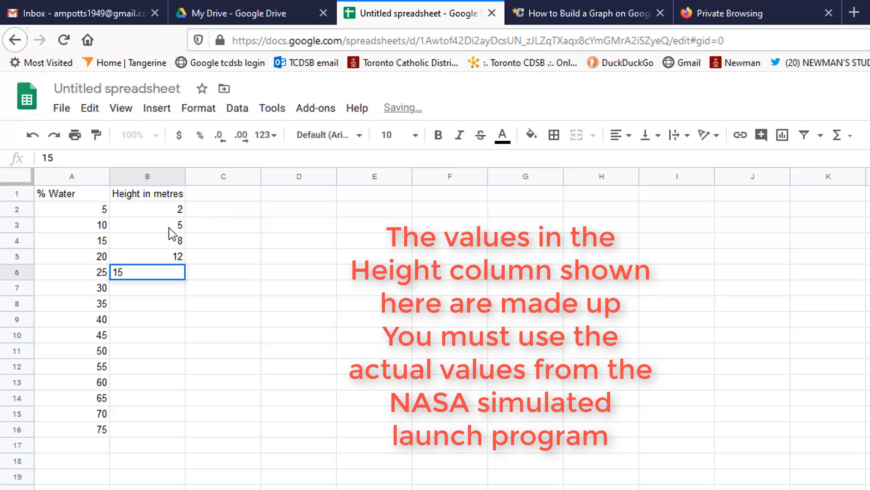
pyautogui.press('Return')
pyautogui.write('18')
pyautogui.press('Return')
pyautogui.write('19')
pyautogui.press('Return')
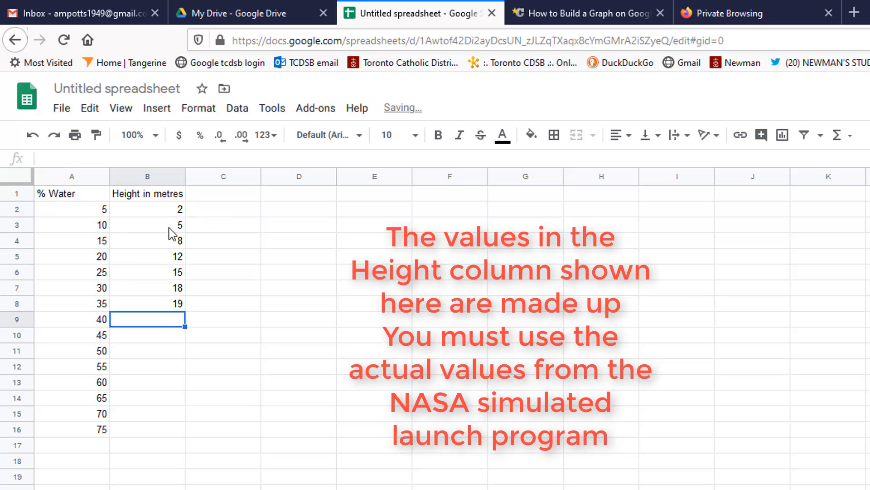
# Enter the heights 17, 15, 9 and 7 in cells B9 to B12, correcting any mistyped entry
pyautogui.write('17')
pyautogui.press('Return')
pyautogui.write('15')
pyautogui.press('Return')
pyautogui.write('1@')
pyautogui.press('Return')
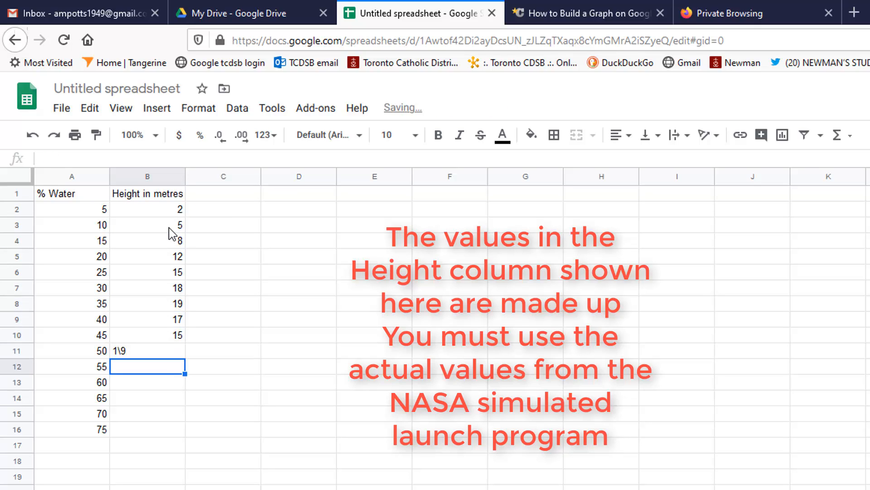
pyautogui.write('7')
pyautogui.press('Return')
pyautogui.click(154, 356)
pyautogui.press('Delete')
pyautogui.write('9')
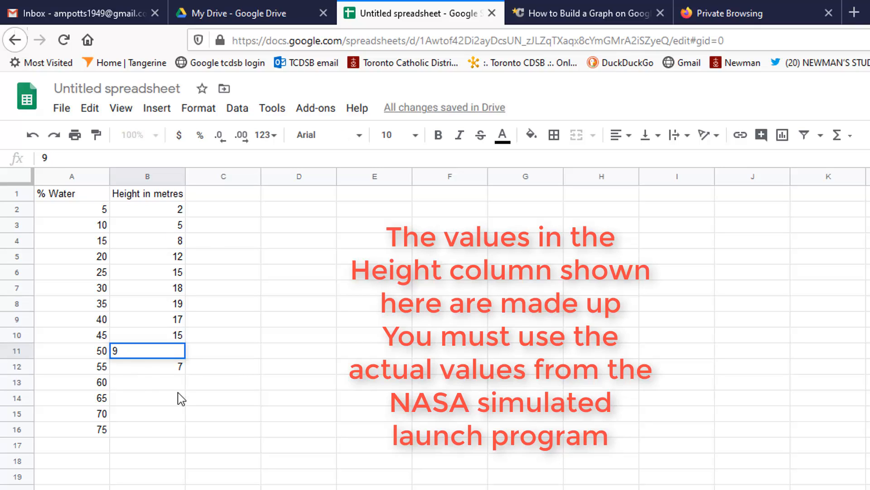
# Complete the height column with 8, 3, 3 and 1 in cells B13 to B16
pyautogui.click(175, 383)
pyautogui.write('8')
pyautogui.press('Return')
pyautogui.write('3')
pyautogui.press('Return')
pyautogui.write('3')
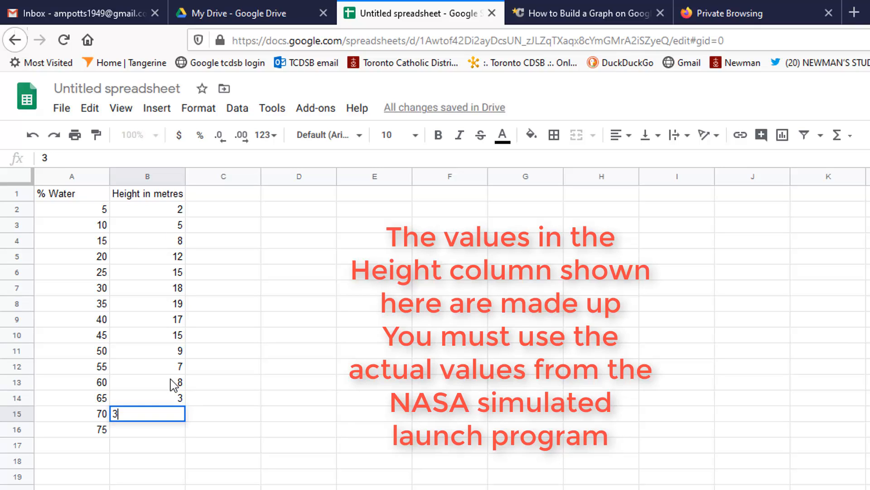
pyautogui.press('Return')
pyautogui.write('1')
pyautogui.press('Return')
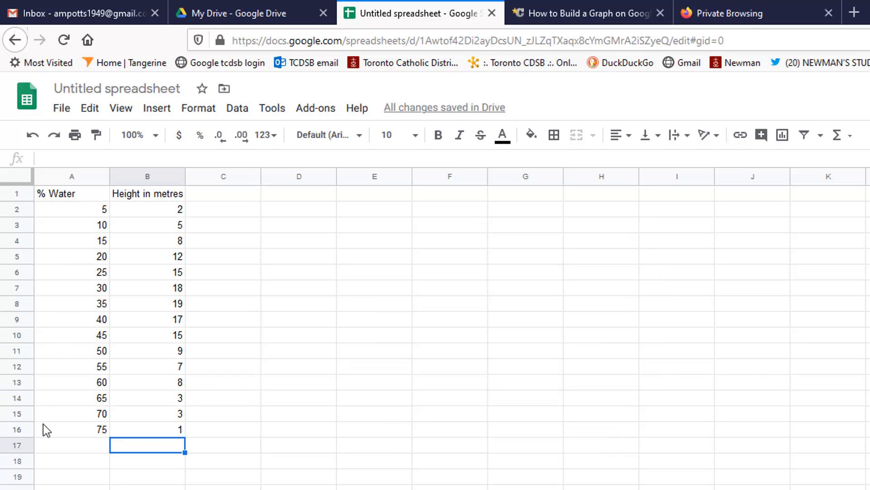
# Insert a chart from the data in A2:B16
pyautogui.moveTo(42, 428); pyautogui.dragTo(138, 214)
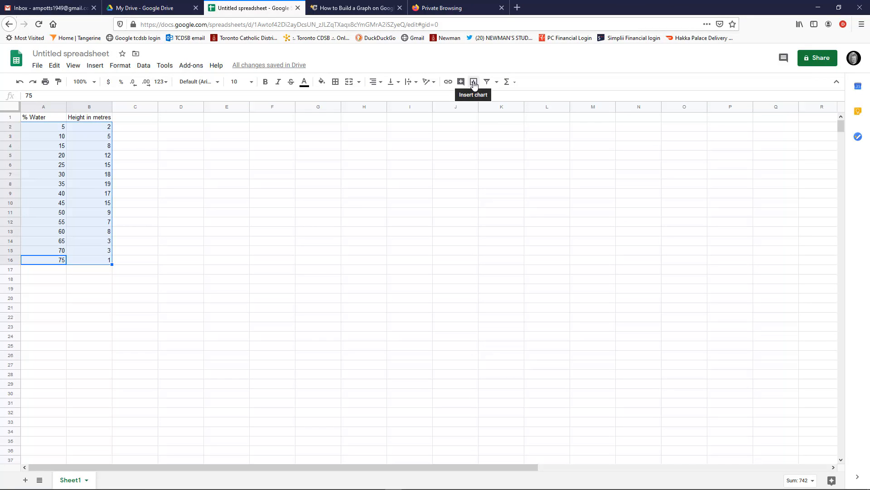
pyautogui.click(474, 83)
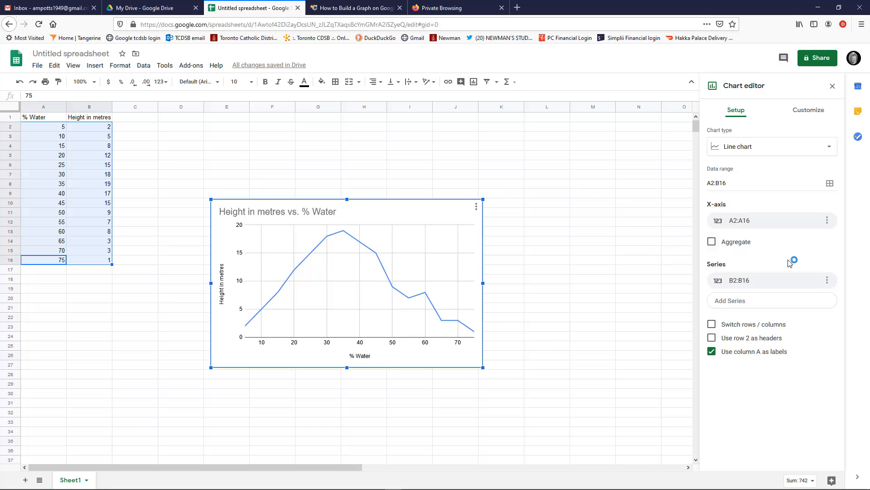
# Try the suggested scatter, area and column types on the chart and return it to a line chart
pyautogui.click(830, 148)
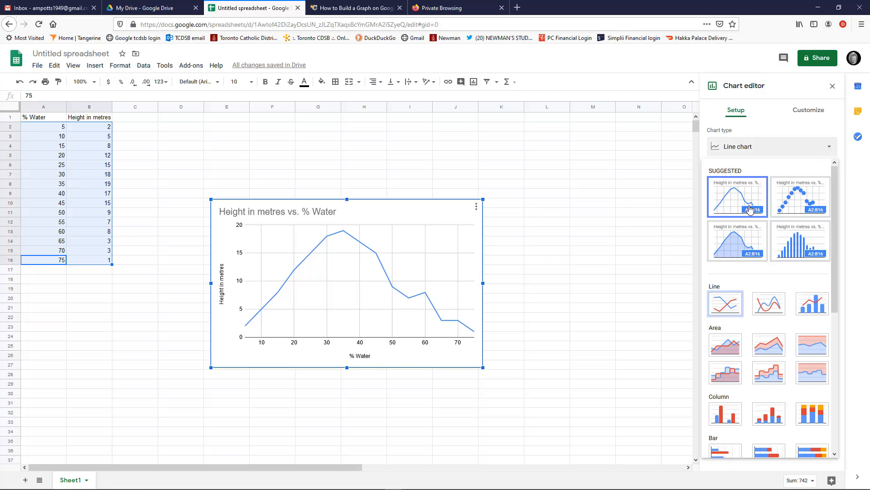
pyautogui.click(804, 199)
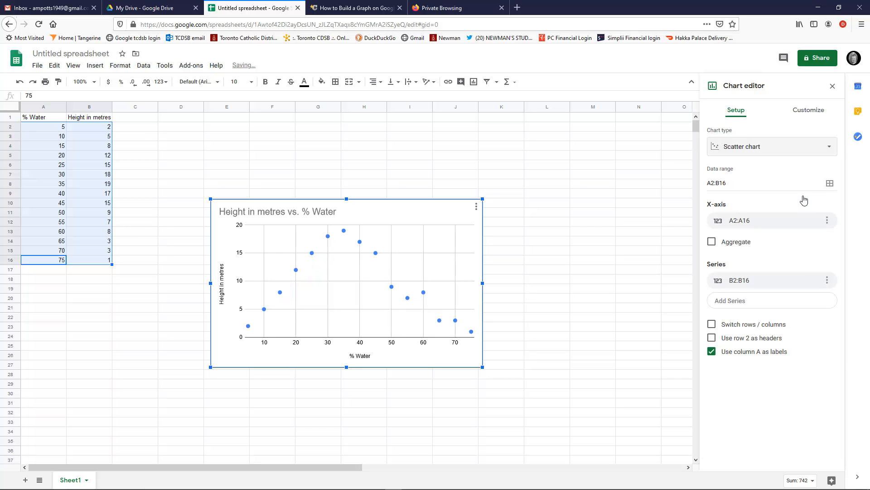
pyautogui.click(793, 153)
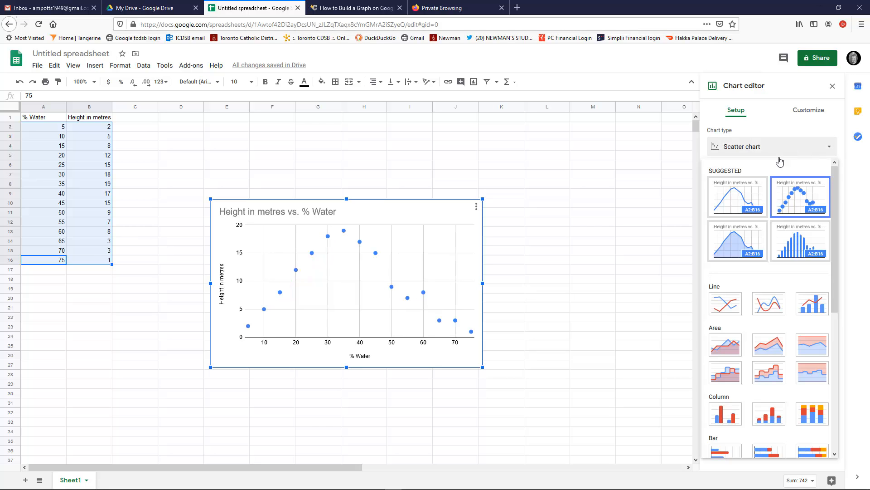
pyautogui.click(741, 198)
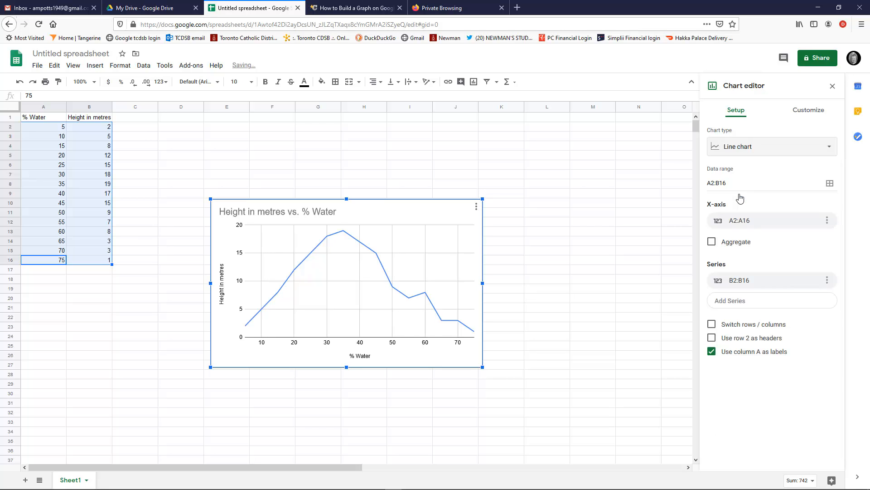
pyautogui.click(803, 154)
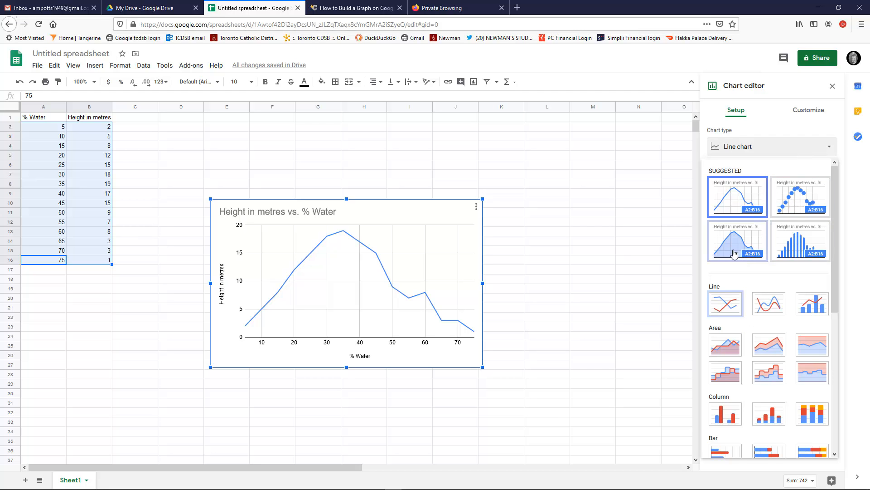
pyautogui.click(733, 253)
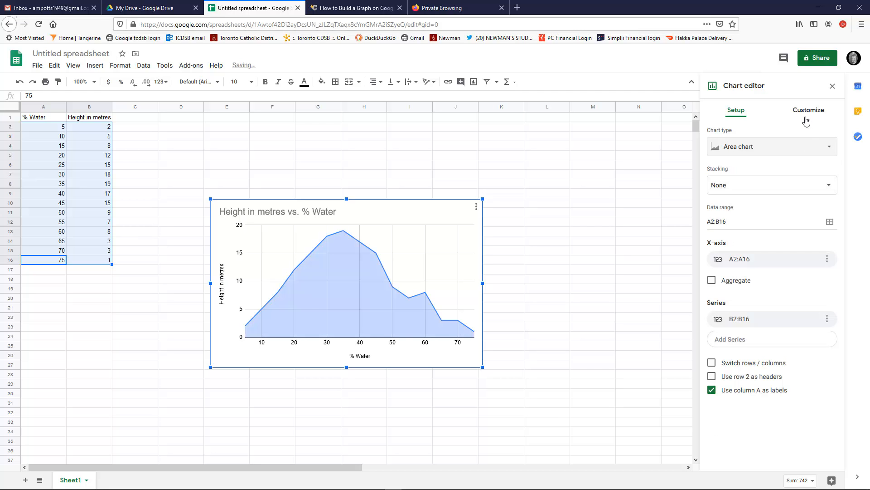
pyautogui.click(783, 151)
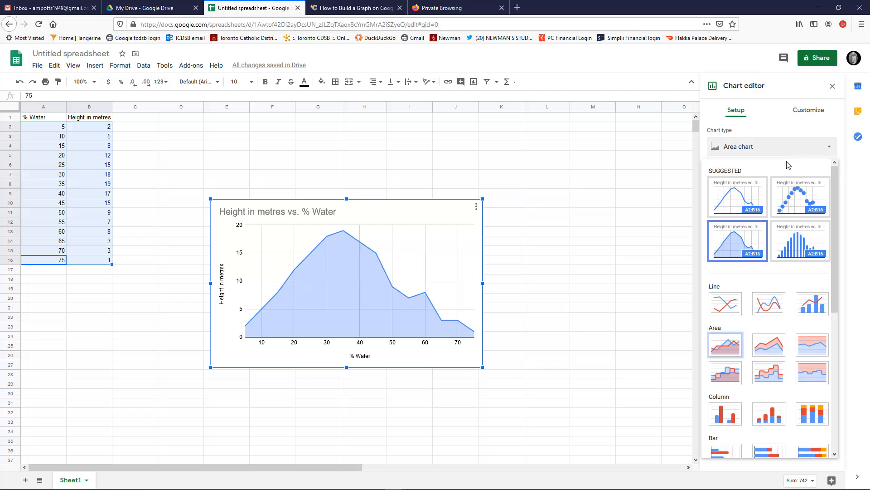
pyautogui.click(798, 249)
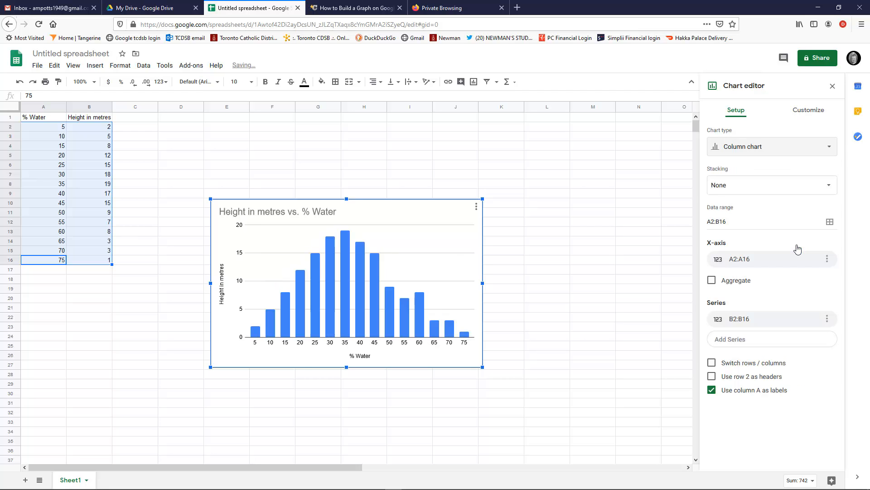
pyautogui.click(746, 150)
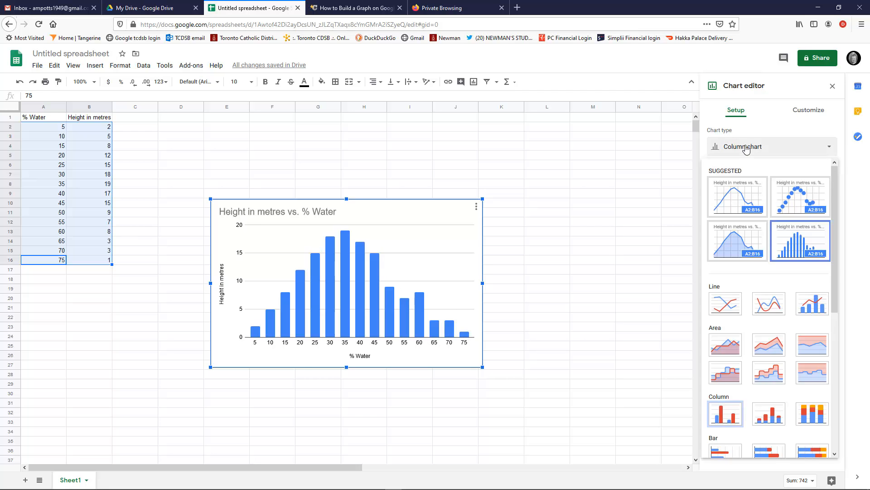
pyautogui.click(734, 199)
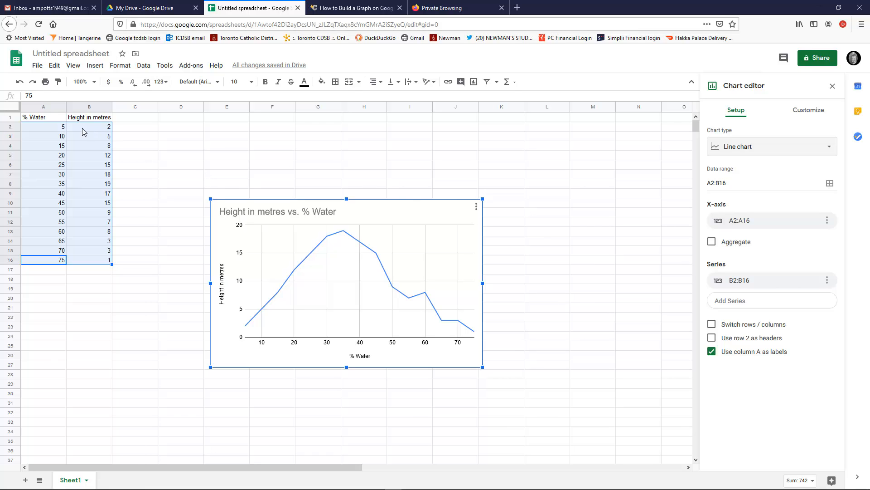
pyautogui.click(37, 65)
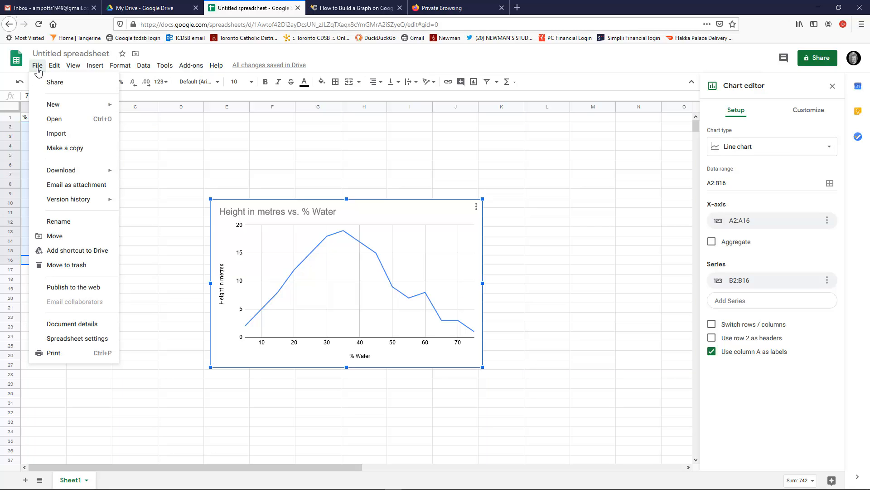
pyautogui.moveTo(40, 171)
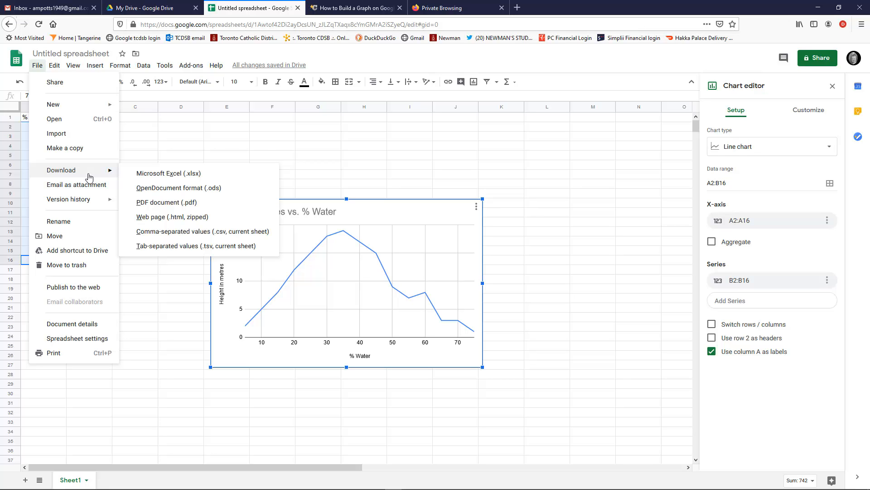
pyautogui.click(148, 150)
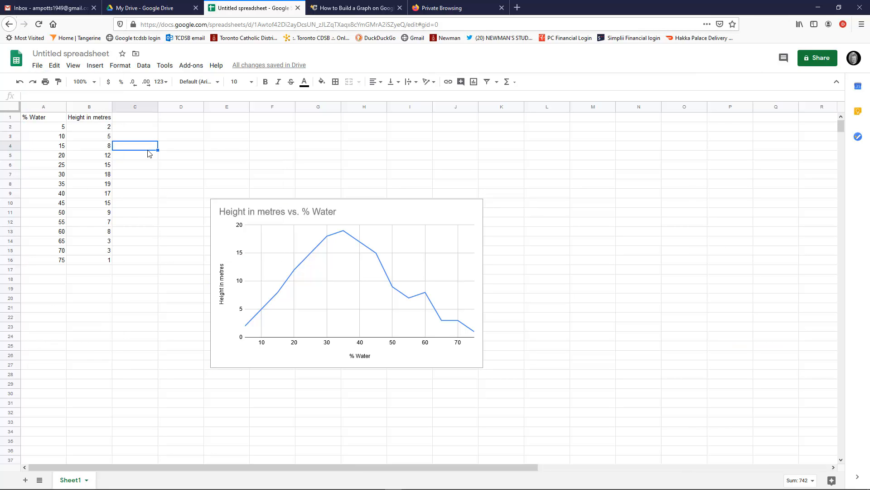
# Download the spreadsheet in OpenDocument format (.ods) and open it in Excel with editing enabled
pyautogui.click(447, 211)
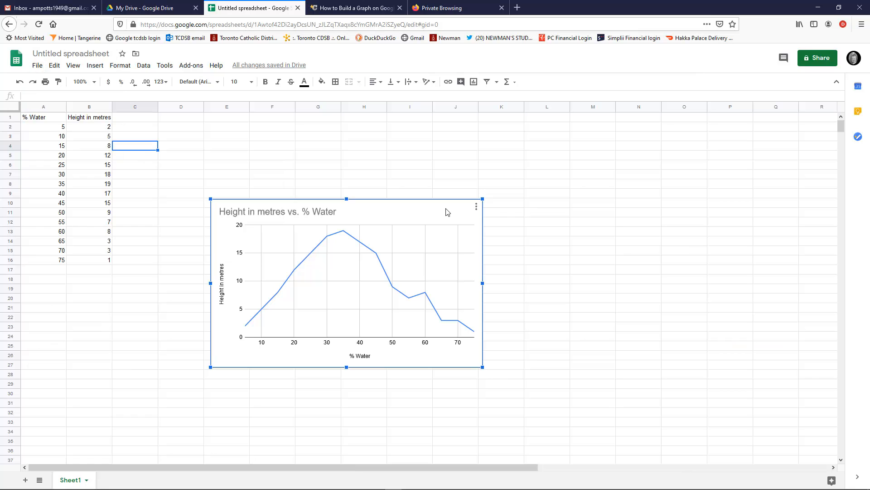
pyautogui.click(36, 68)
pyautogui.moveTo(66, 174)
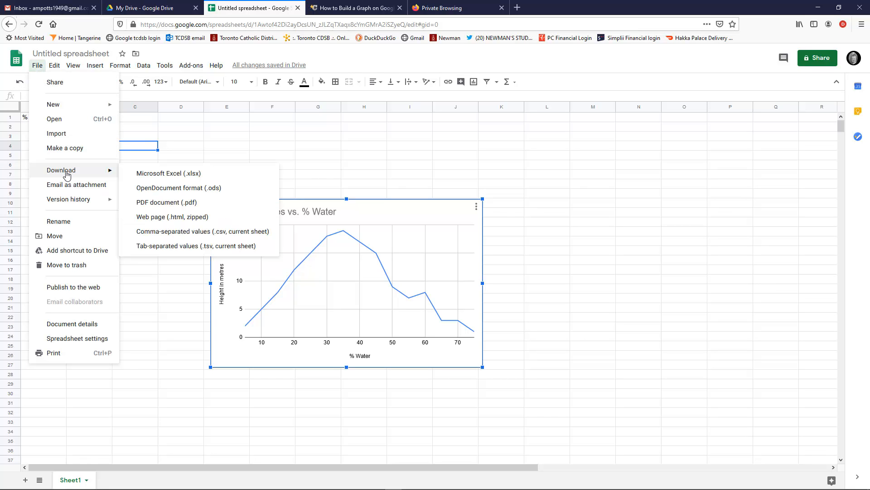
pyautogui.click(159, 191)
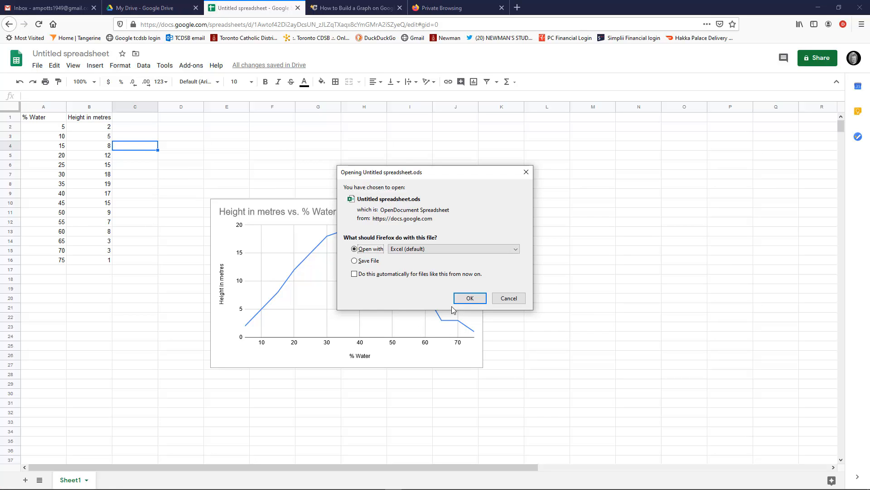
pyautogui.click(453, 249)
pyautogui.click(456, 254)
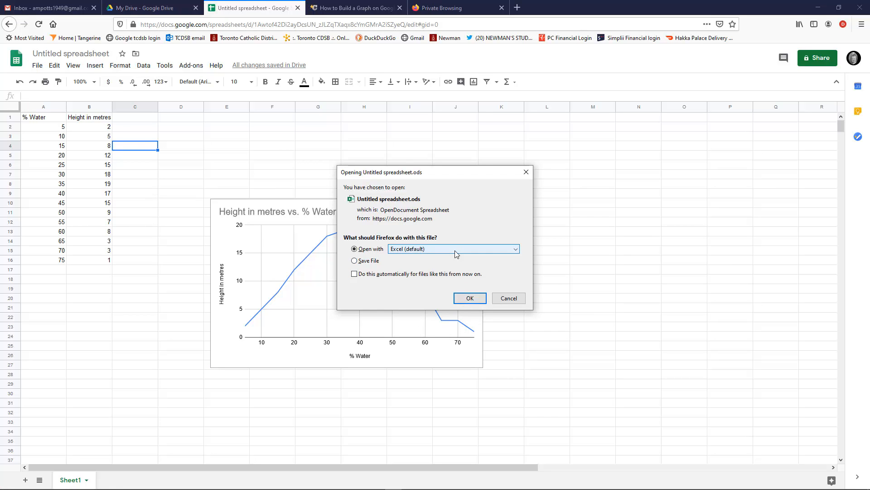
pyautogui.click(474, 299)
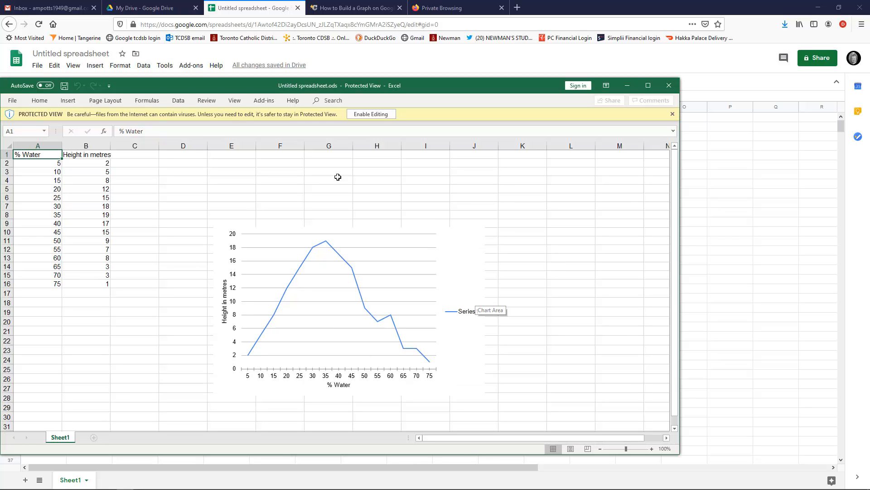
pyautogui.click(373, 113)
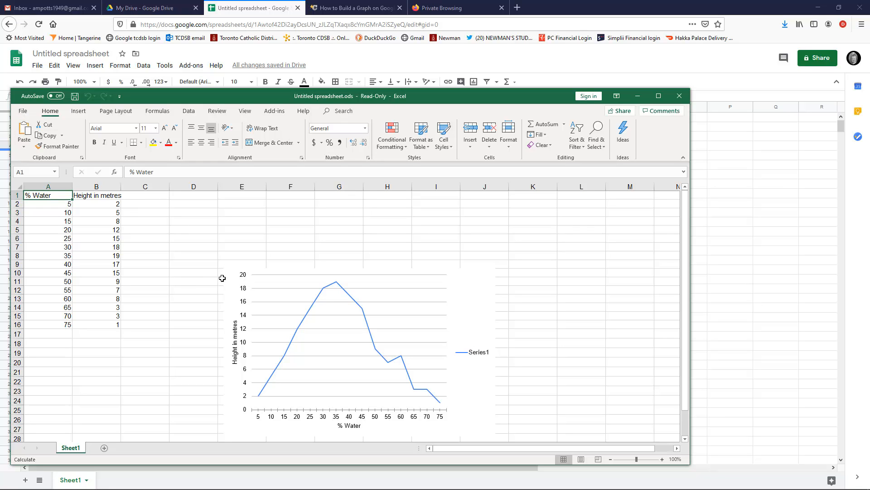
# Select the chart and prepare to save a copy in the Documents folder with the file type PDF (*.pdf)
pyautogui.click(230, 282)
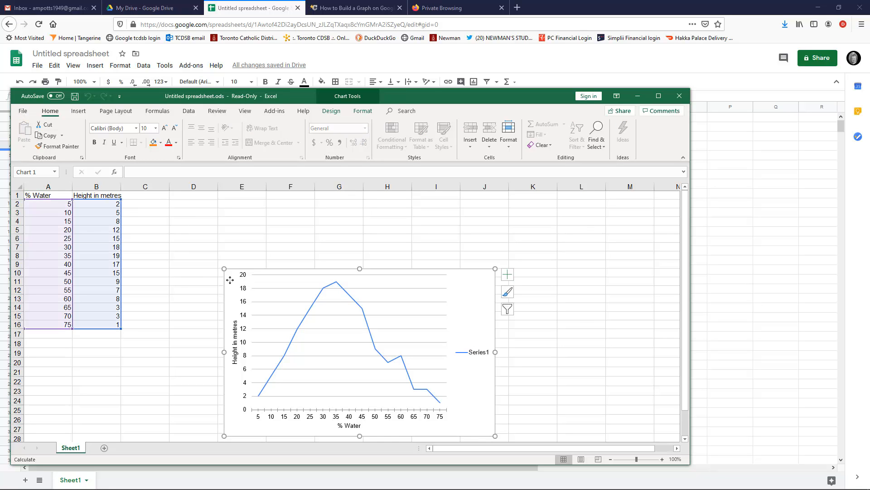
pyautogui.click(23, 111)
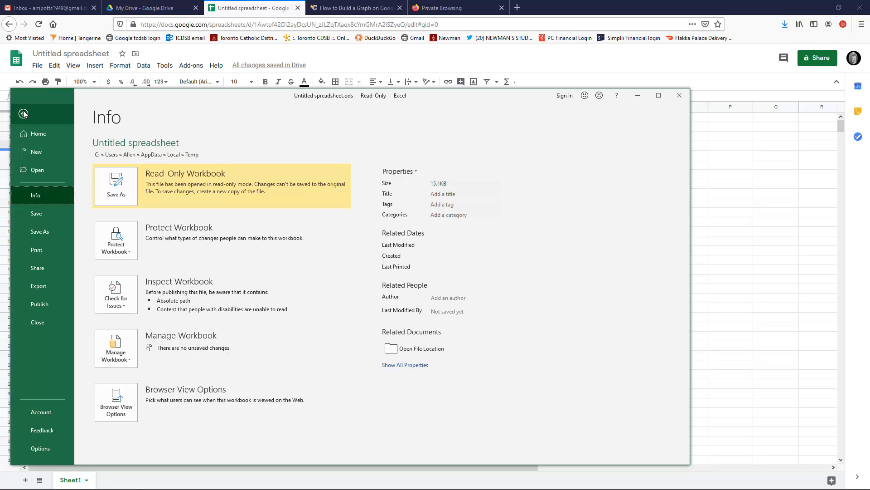
pyautogui.click(46, 233)
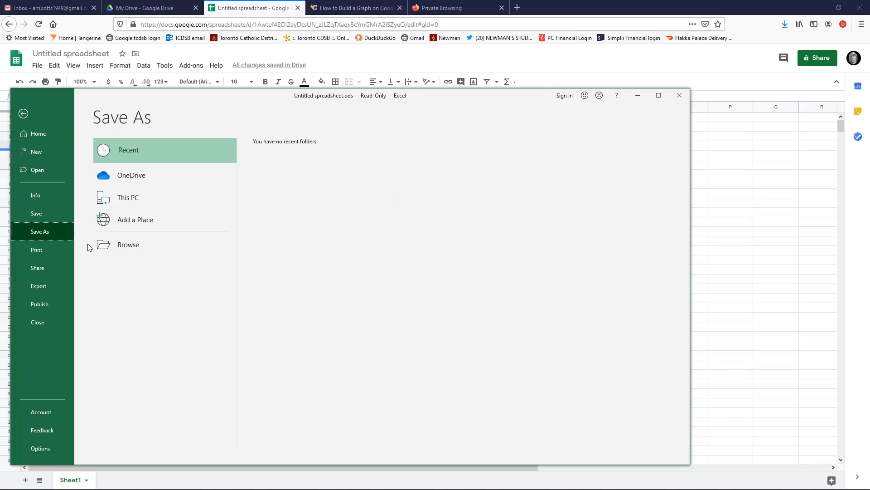
pyautogui.click(109, 246)
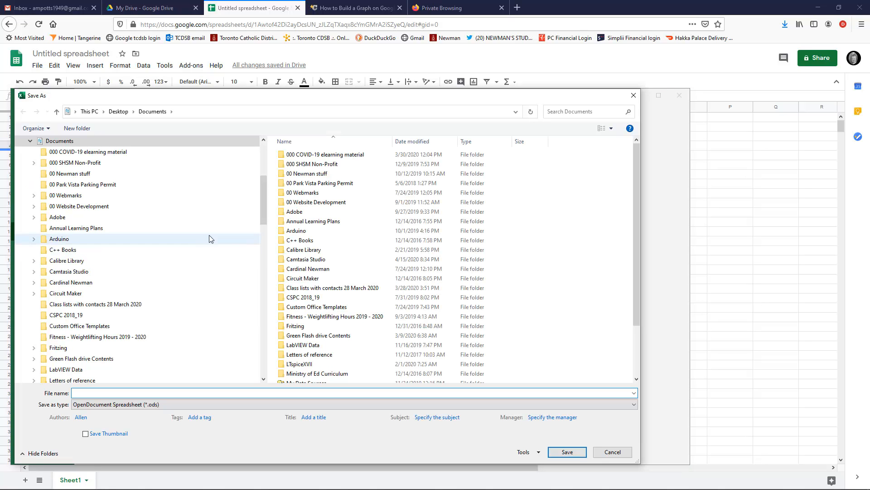
pyautogui.moveTo(264, 200); pyautogui.dragTo(266, 161)
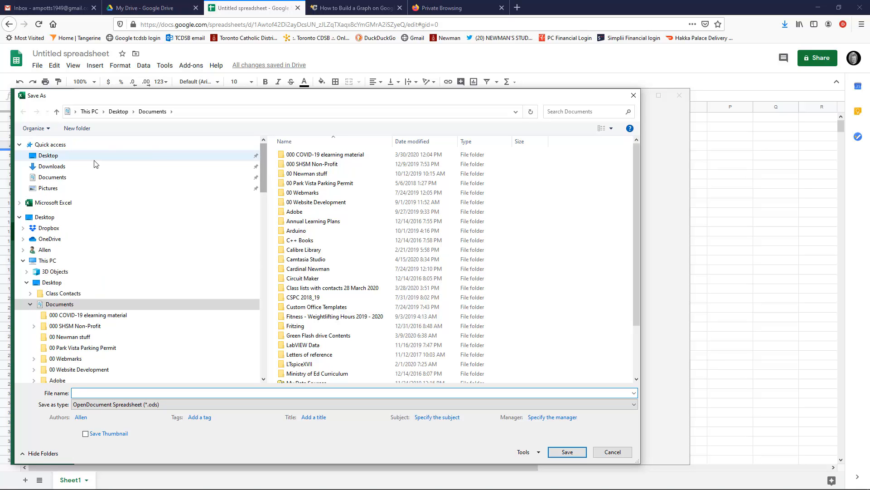
pyautogui.click(63, 179)
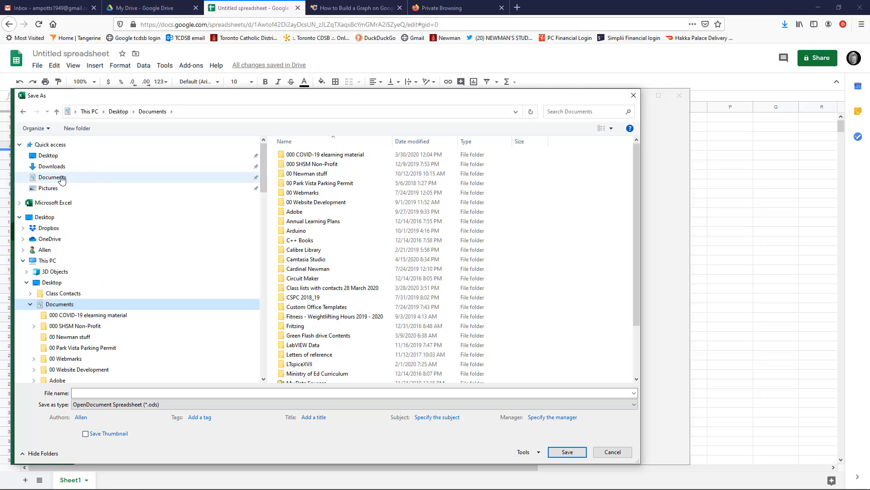
pyautogui.click(187, 404)
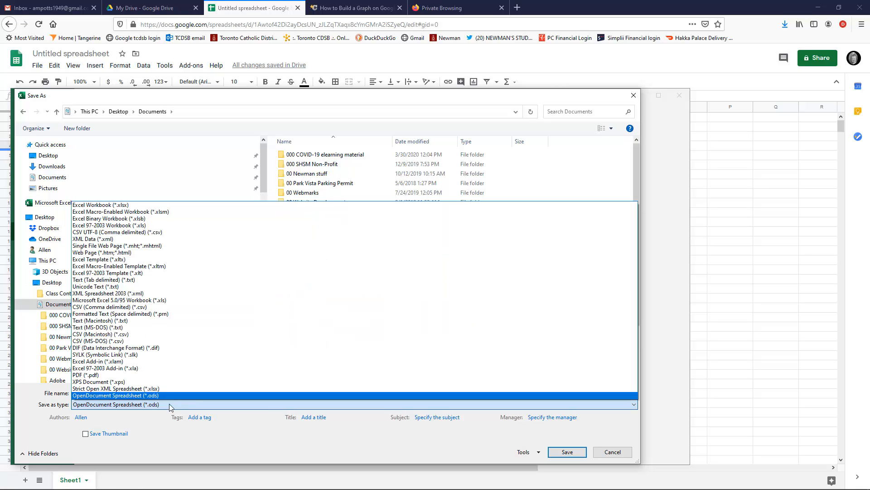
pyautogui.click(96, 377)
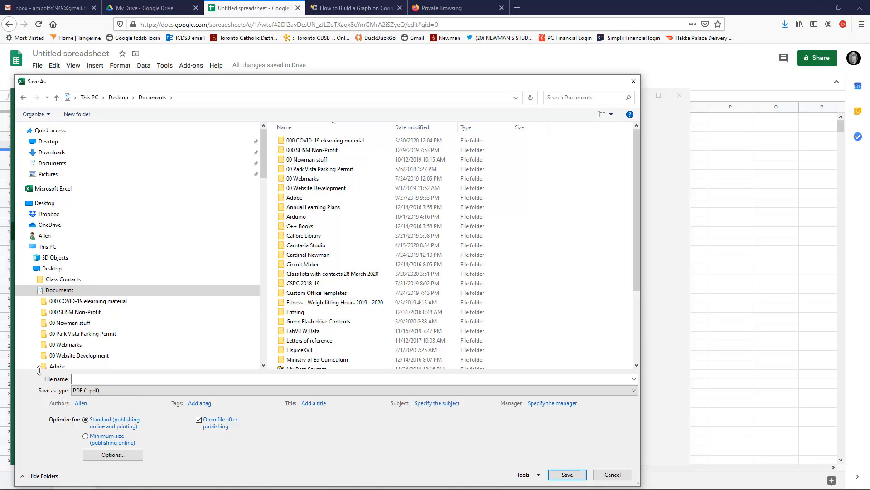
# Name the PDF "PBR Launch Data and Graph" and save it
pyautogui.click(82, 378)
pyautogui.click(83, 379)
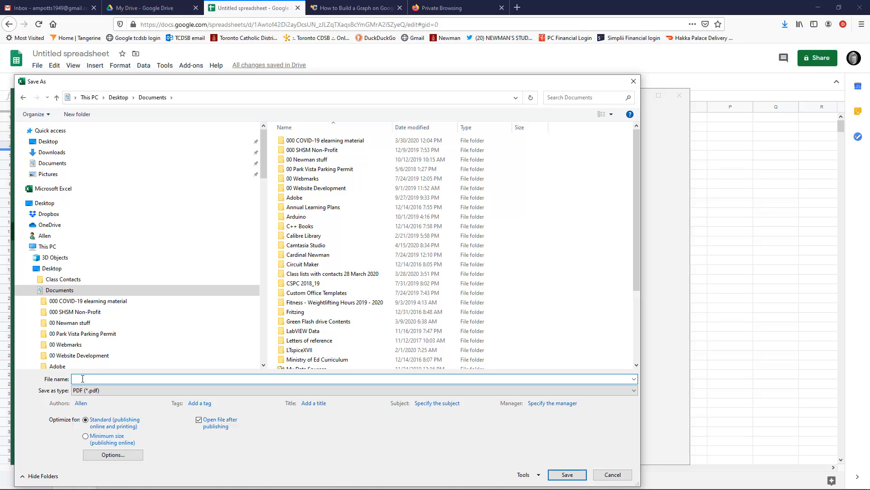
pyautogui.write('PBR Launch Data and Graph')
pyautogui.click(567, 474)
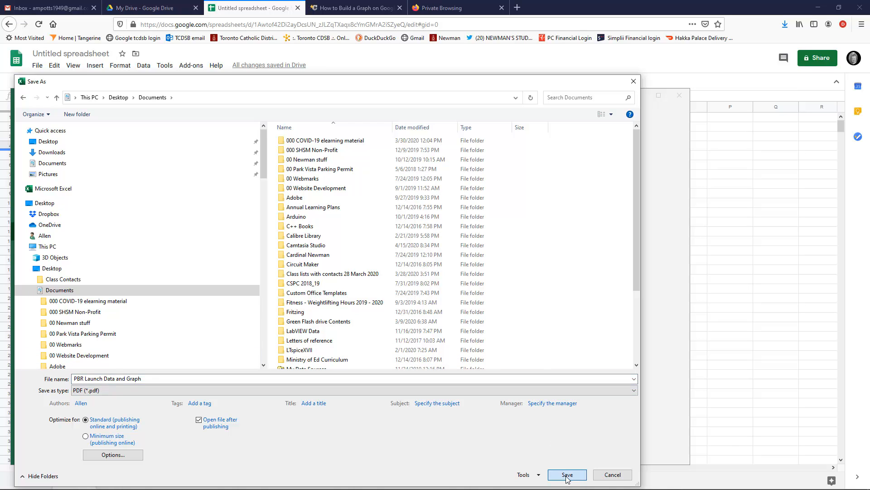